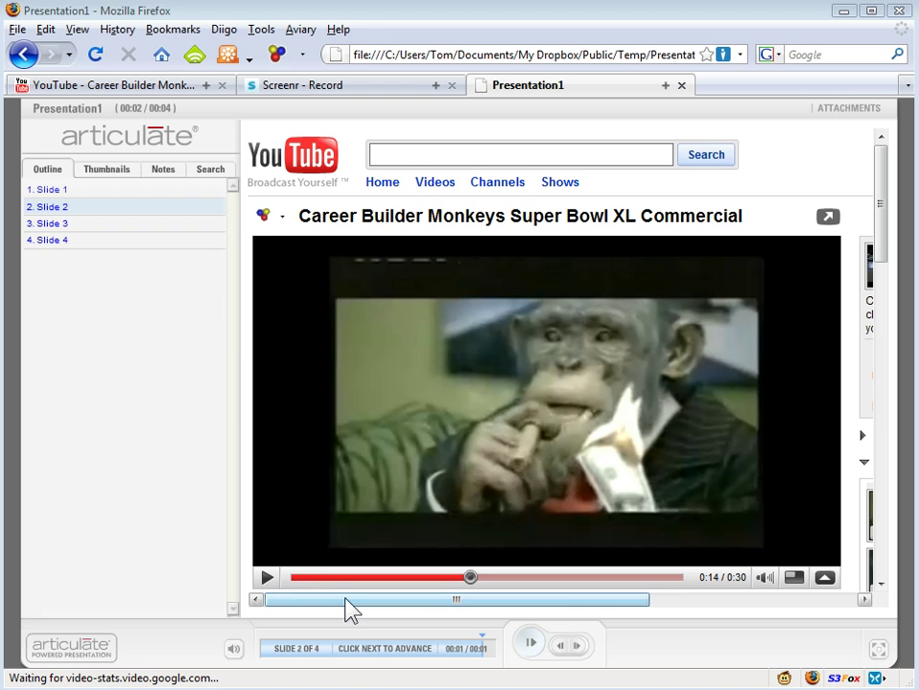
Show slide 3 of 4 in the Articulate Player, with the Career Builder Monkeys video
left_click_drag(347, 606, 603, 609)
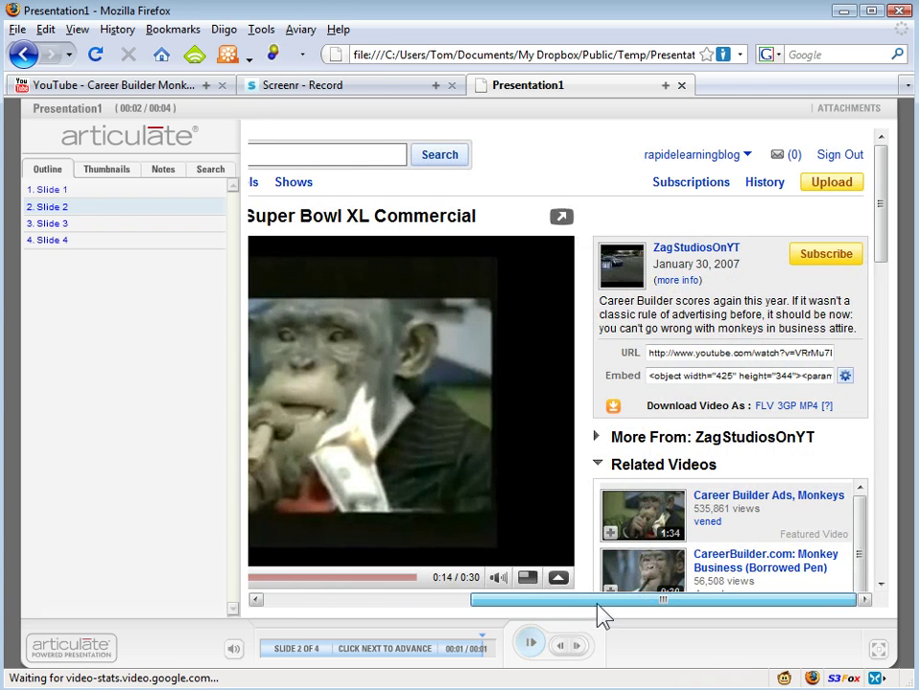
left_click_drag(884, 212, 582, 612)
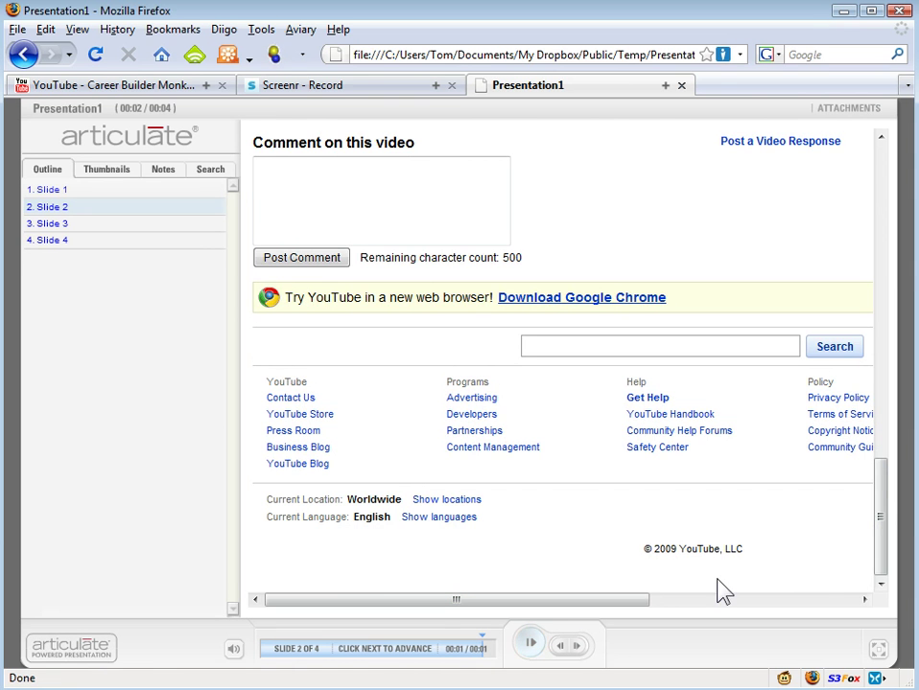
left_click_drag(880, 568, 888, 205)
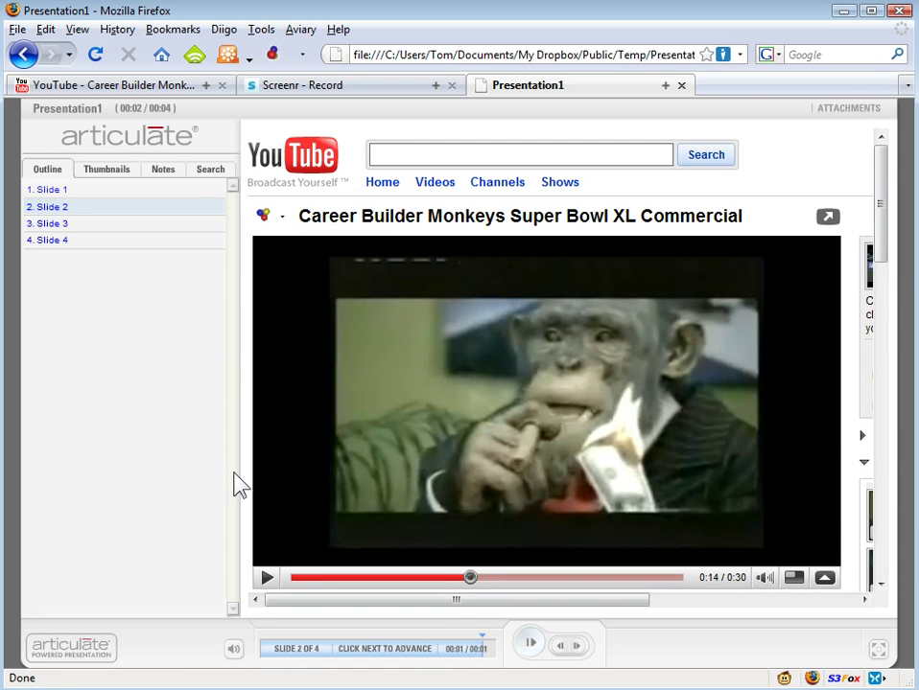
left_click(46, 225)
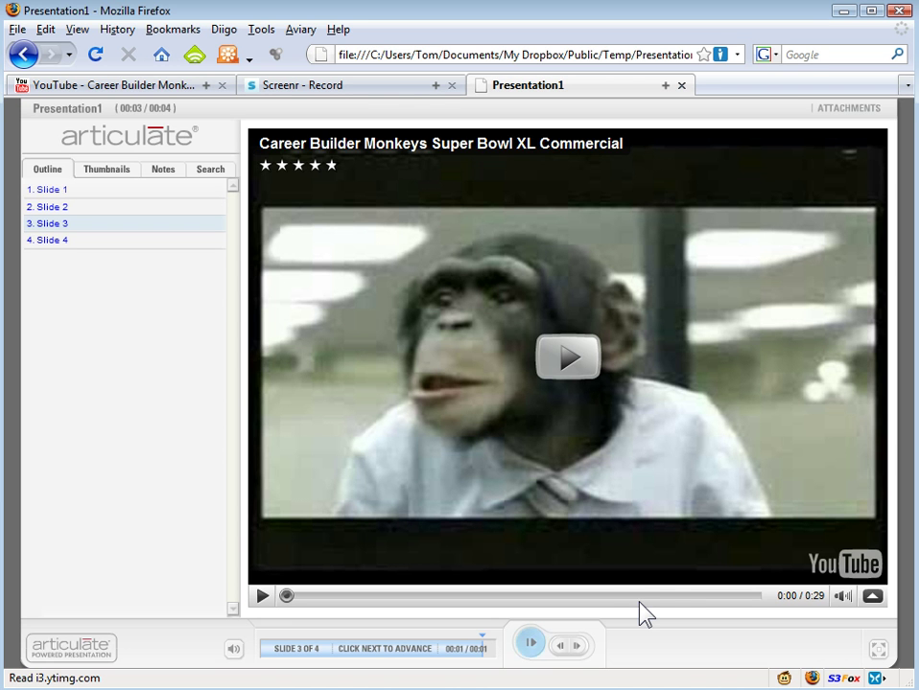
Select the Career Builder Monkeys YouTube page's address, then its URL and Embed code fields
left_click(144, 88)
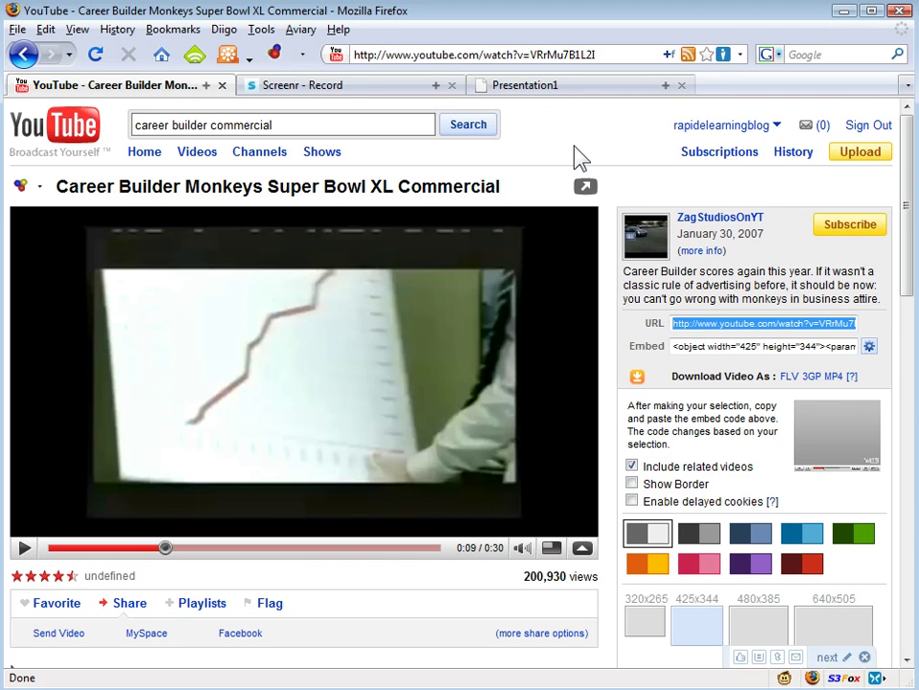
left_click_drag(609, 55, 351, 55)
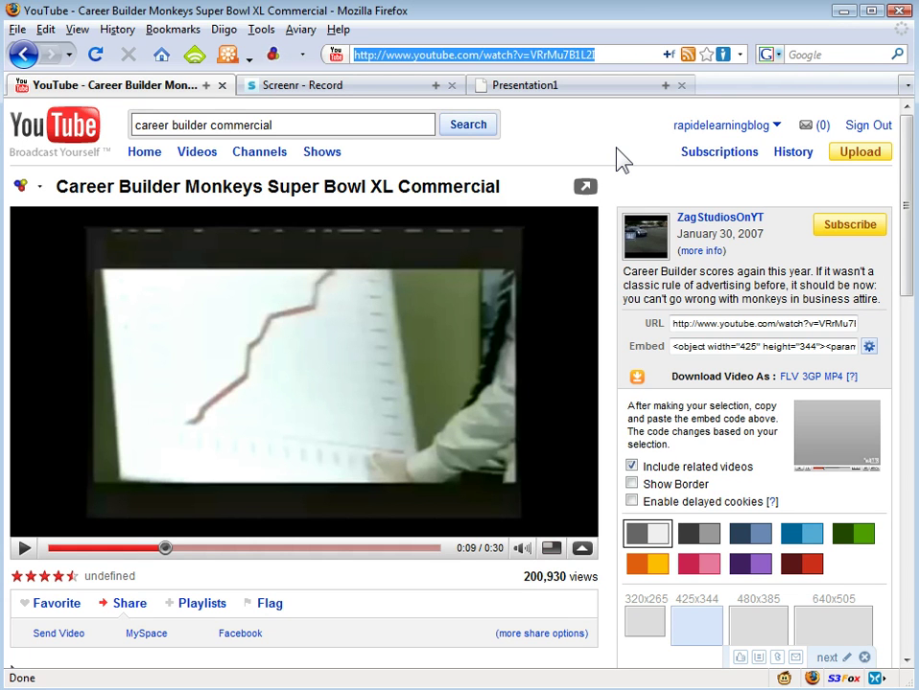
left_click(708, 326)
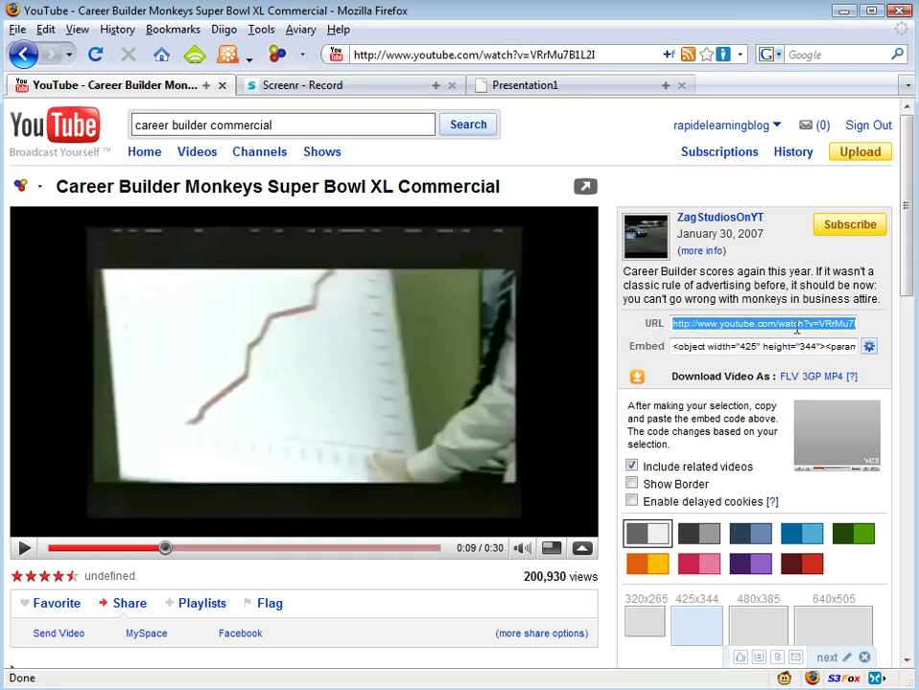
left_click(687, 348)
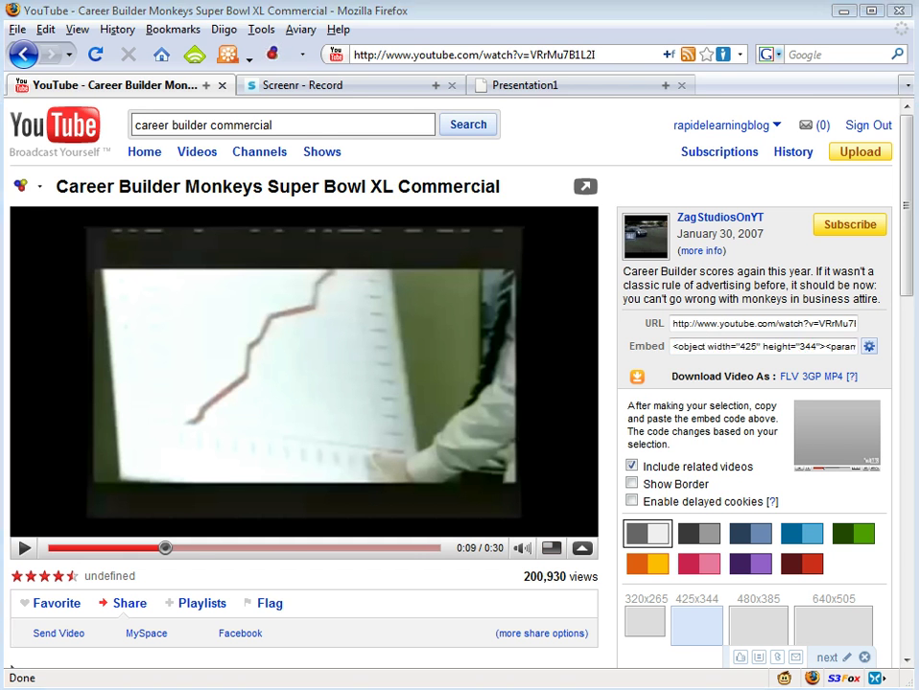
On PowerPoint slide 1, select the embed code and then the yellow watch URL
key("alt+Tab")
left_click(536, 540)
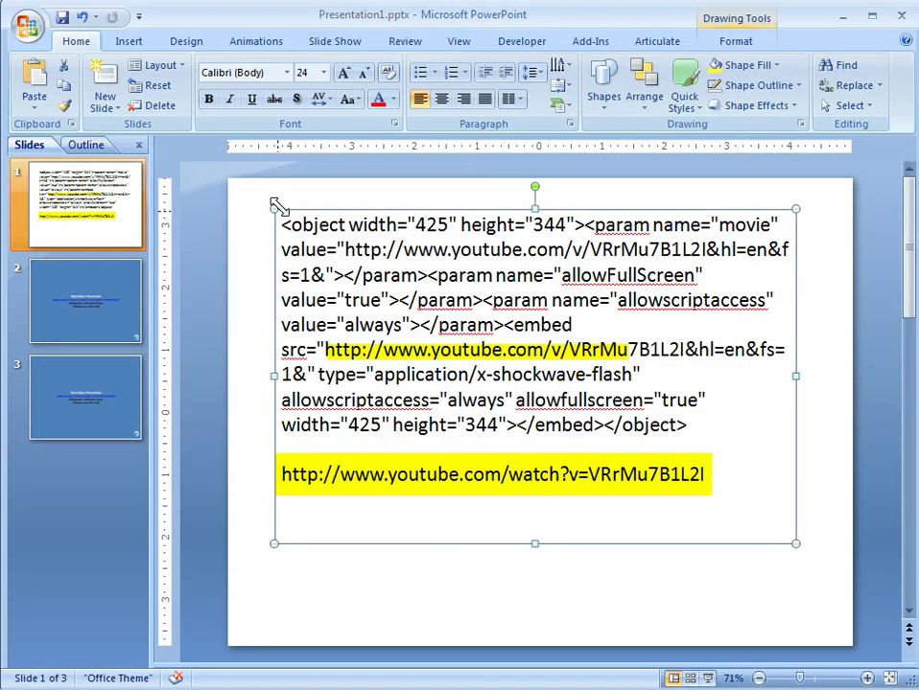
left_click_drag(280, 224, 426, 275)
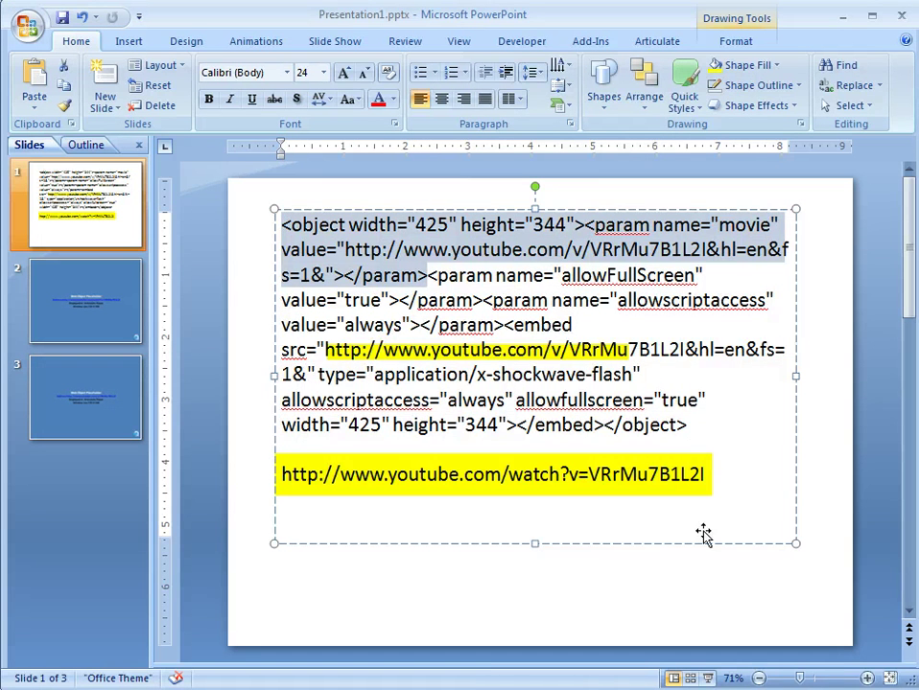
left_click_drag(692, 427, 266, 222)
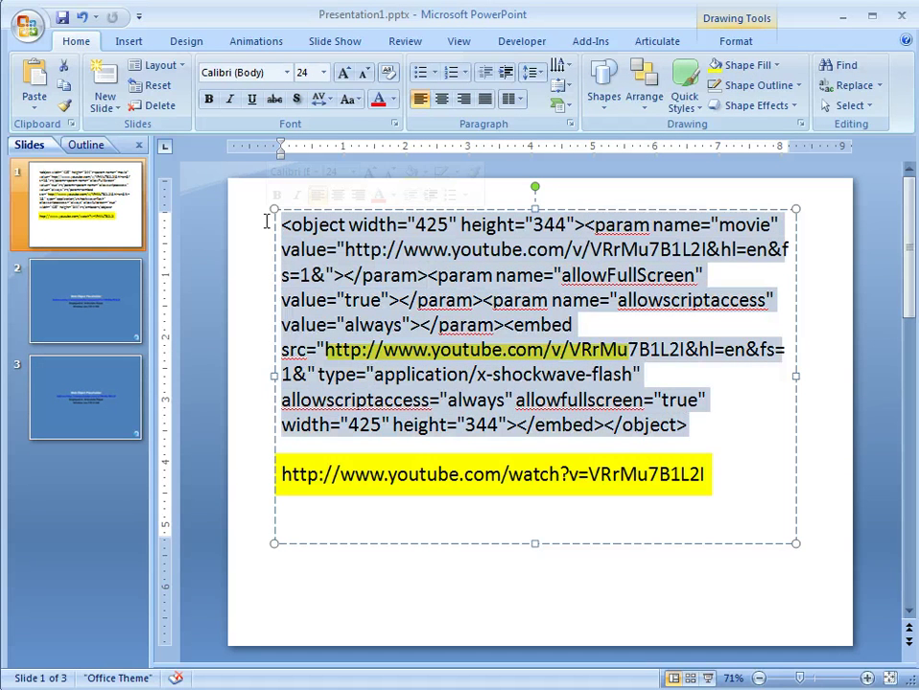
left_click(686, 601)
left_click_drag(704, 475, 275, 487)
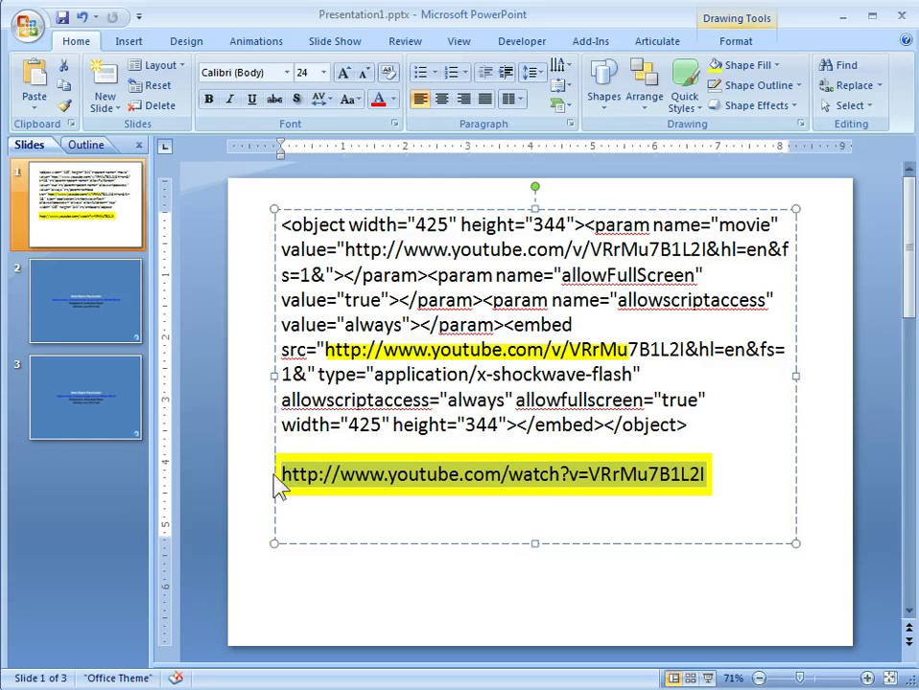
left_click(408, 602)
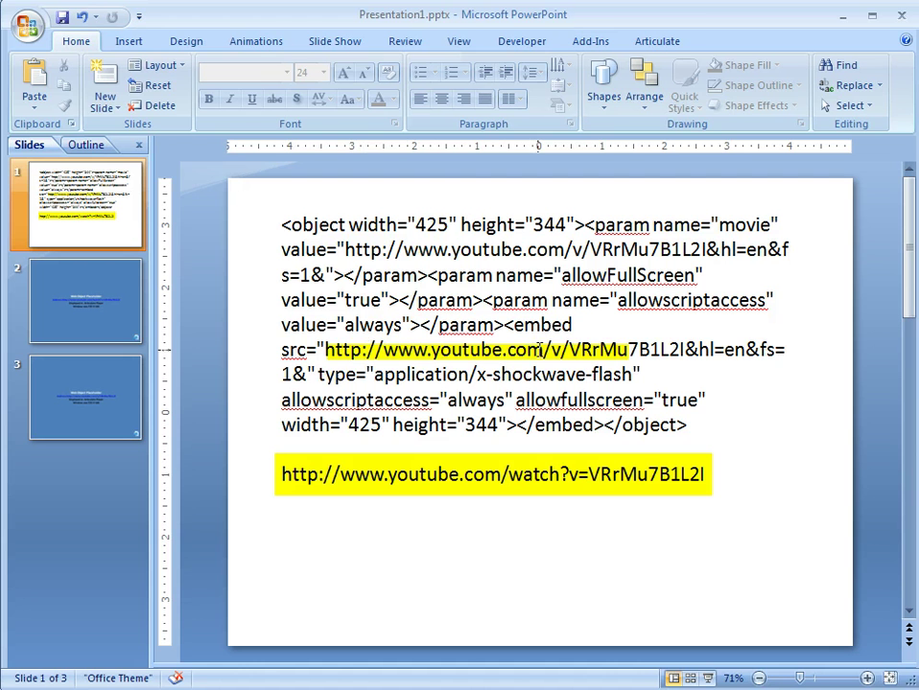
Select the video code after /v/ in the embed code's src URL
left_click(553, 351)
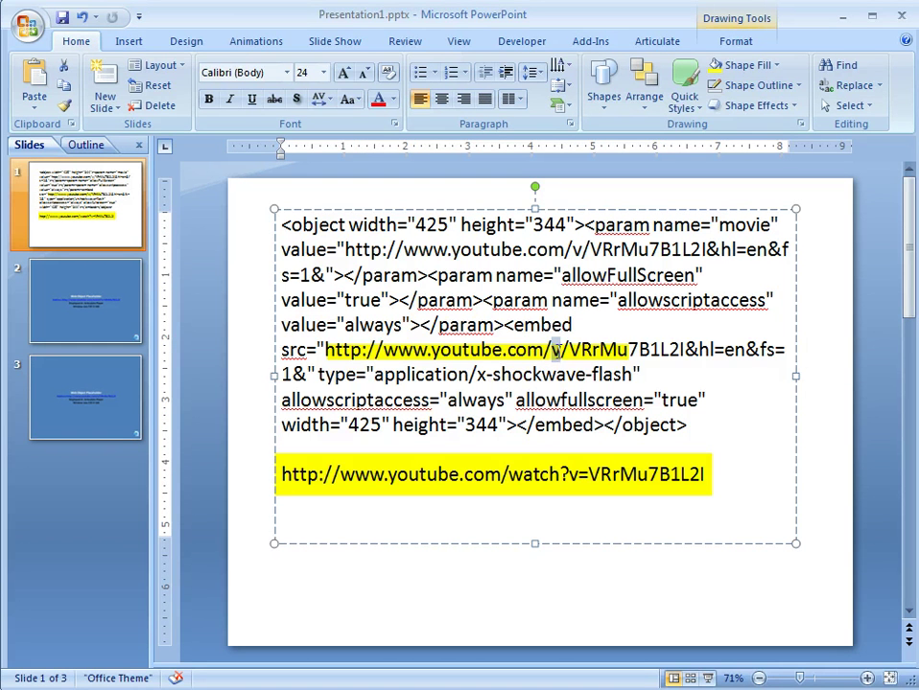
left_click_drag(570, 351, 684, 351)
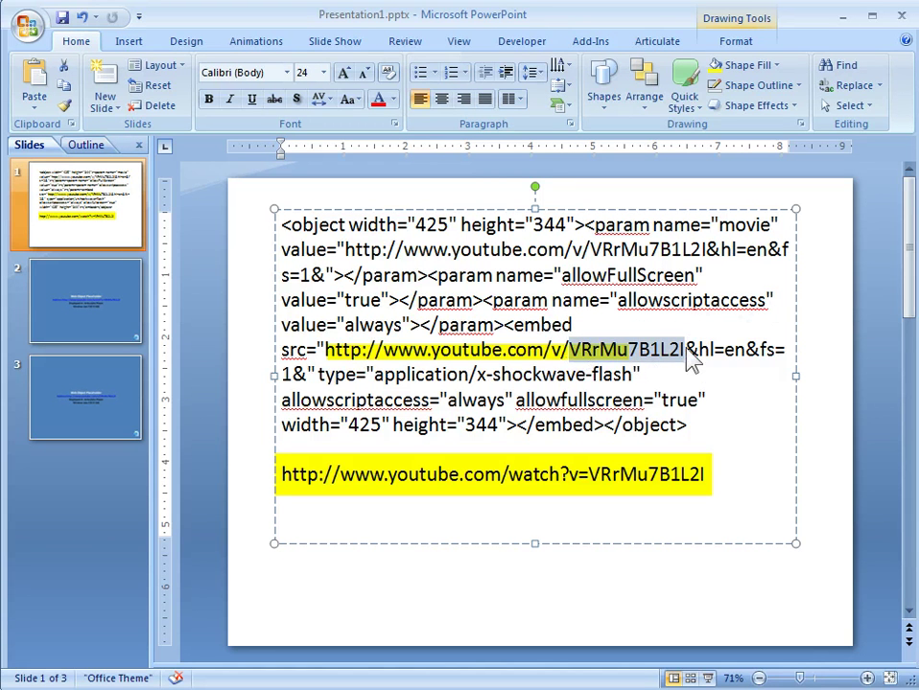
left_click(450, 531)
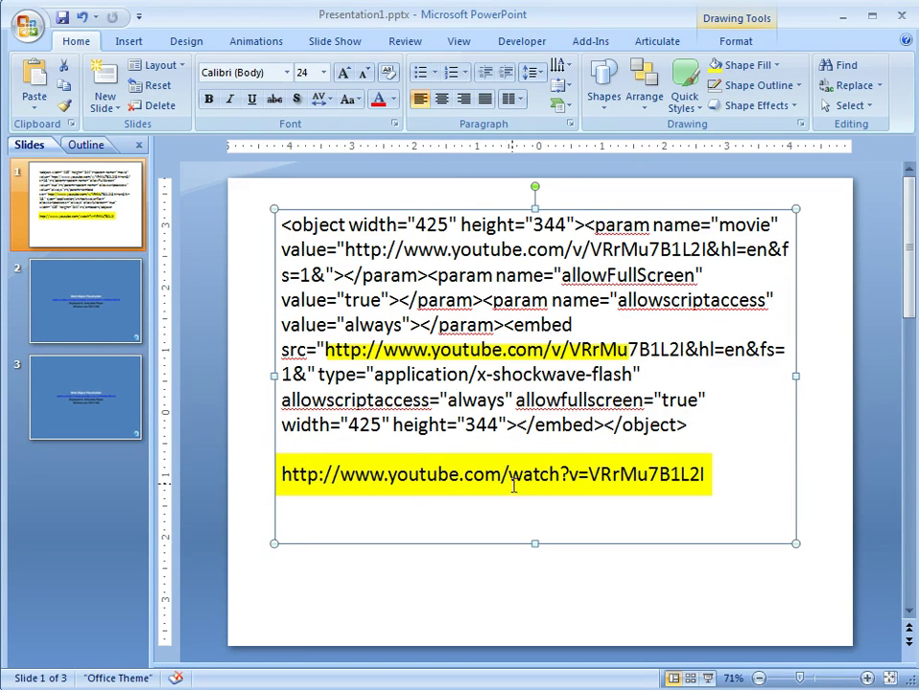
Compare the embed src URL with the yellow watch link, then go to slide 3's web object
left_click_drag(508, 475, 705, 474)
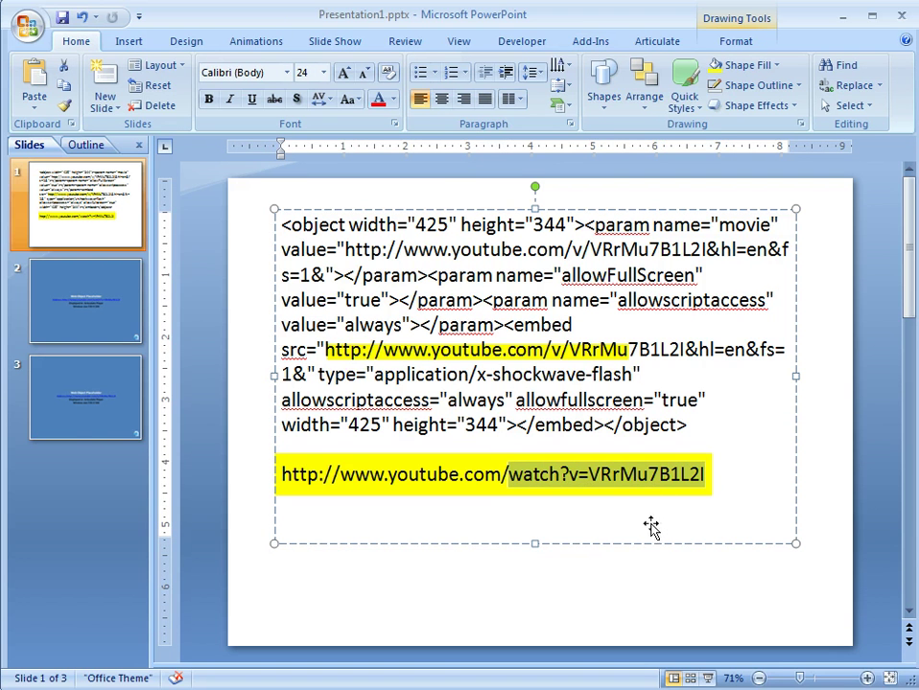
left_click(630, 581)
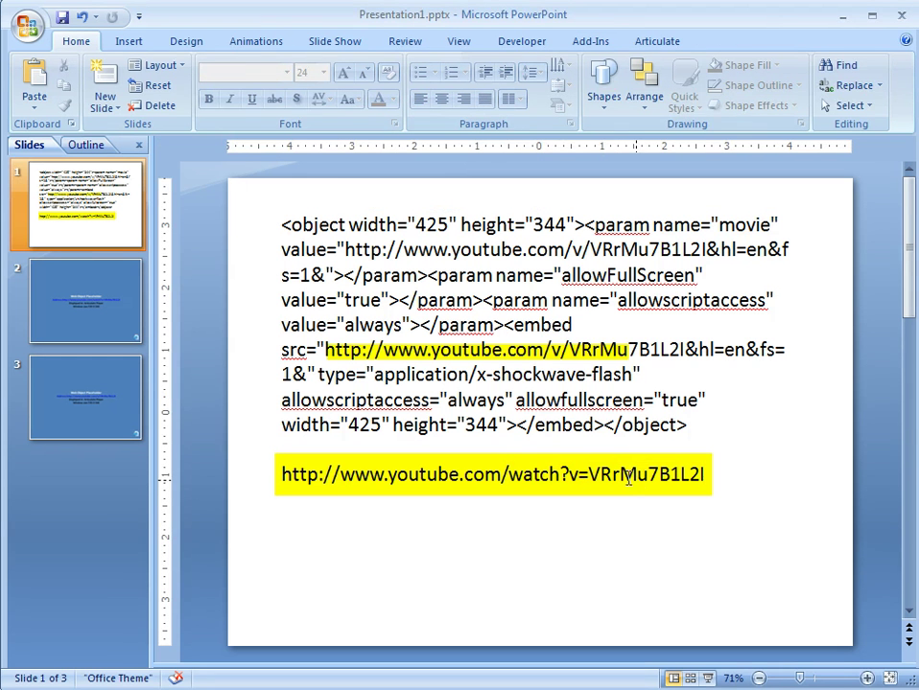
left_click(326, 350)
left_click_drag(326, 350, 291, 375)
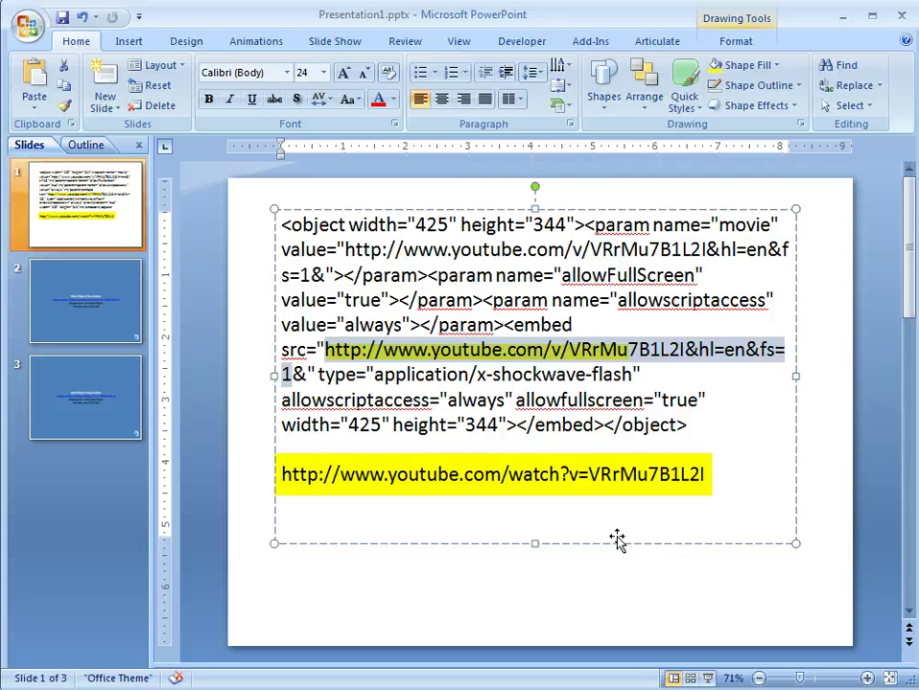
left_click(608, 574)
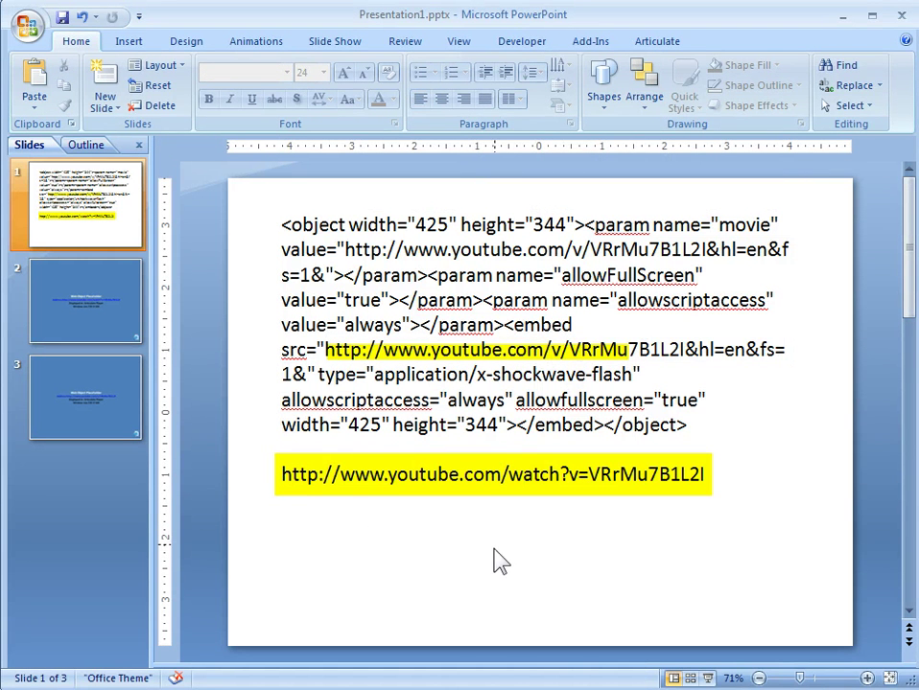
left_click_drag(285, 473, 601, 470)
key("ctrl+c")
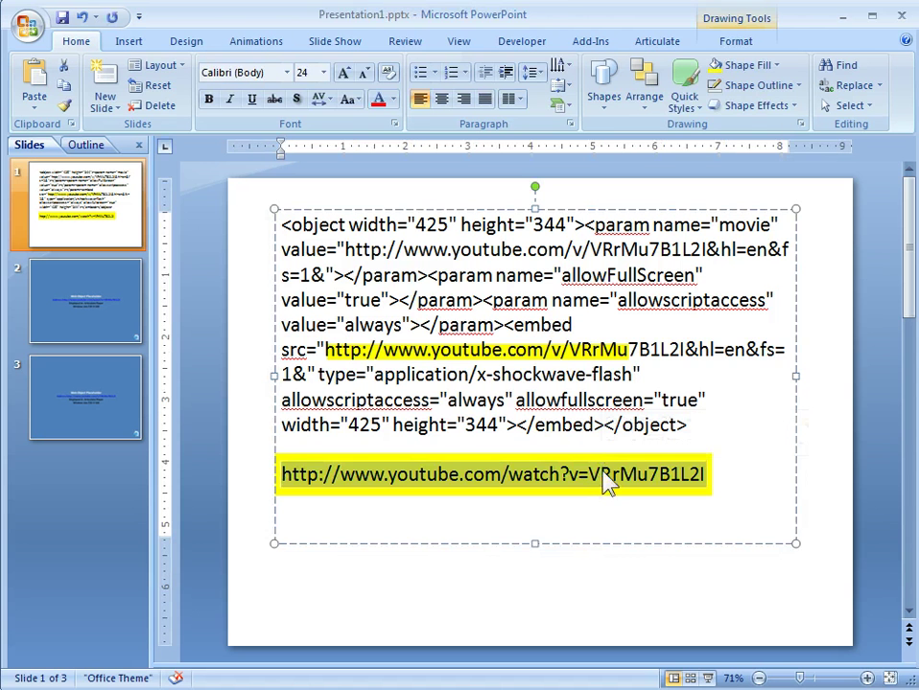
left_click(87, 473)
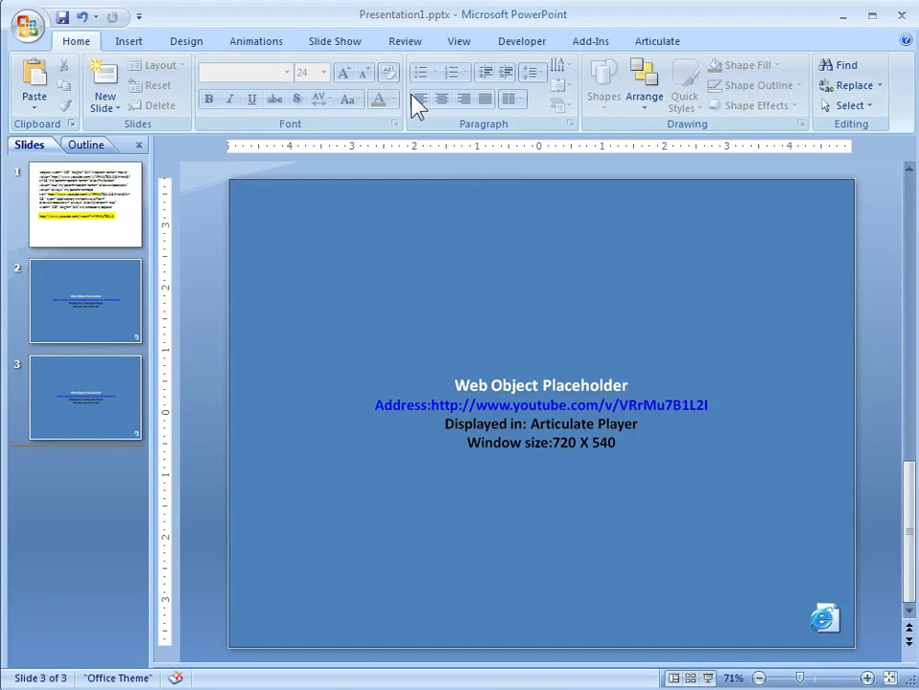
left_click(659, 42)
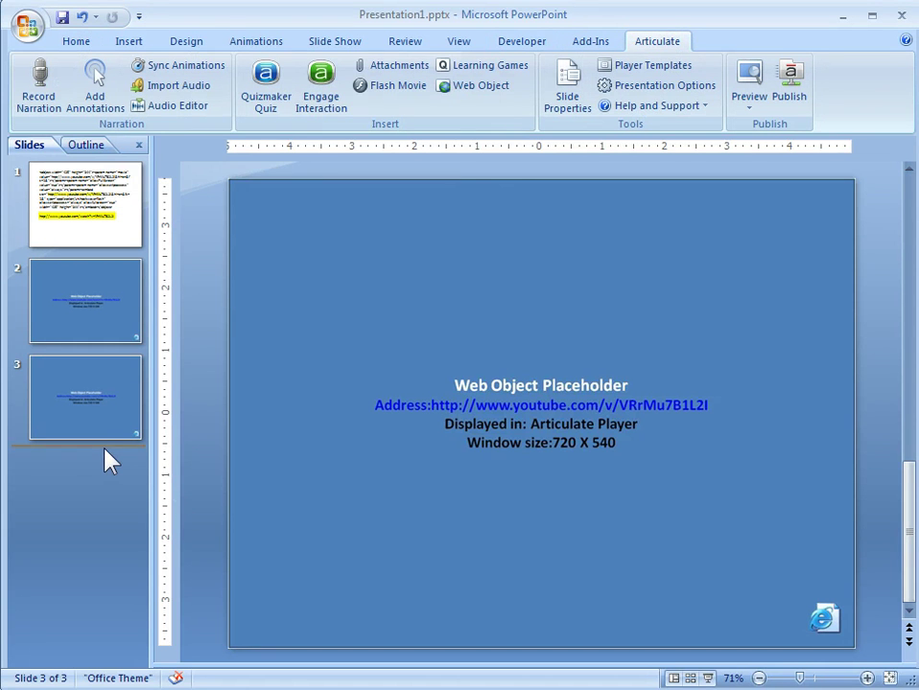
key("Return")
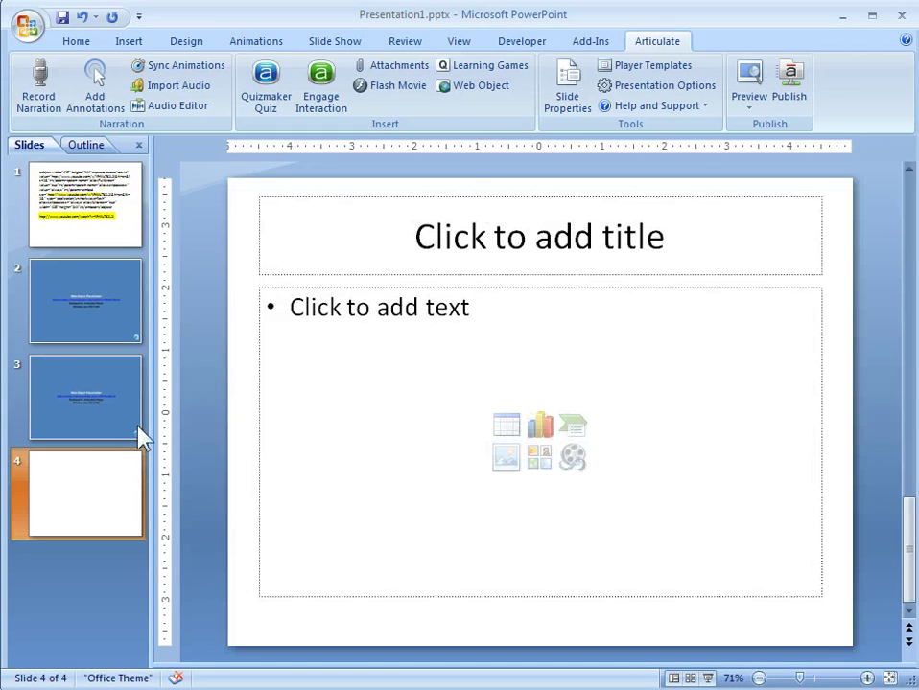
left_click(465, 87)
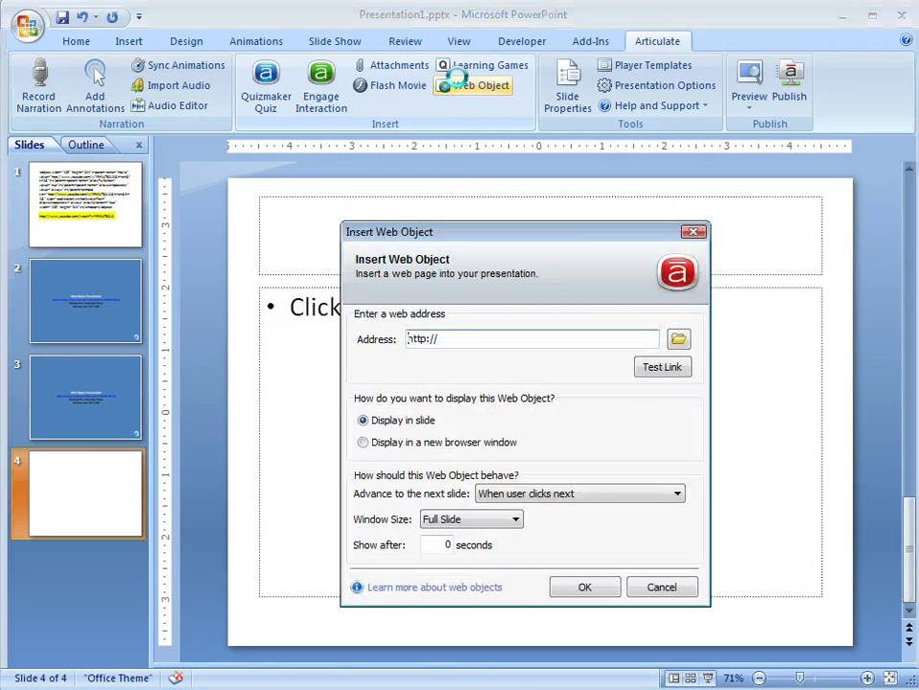
left_click_drag(457, 339, 365, 340)
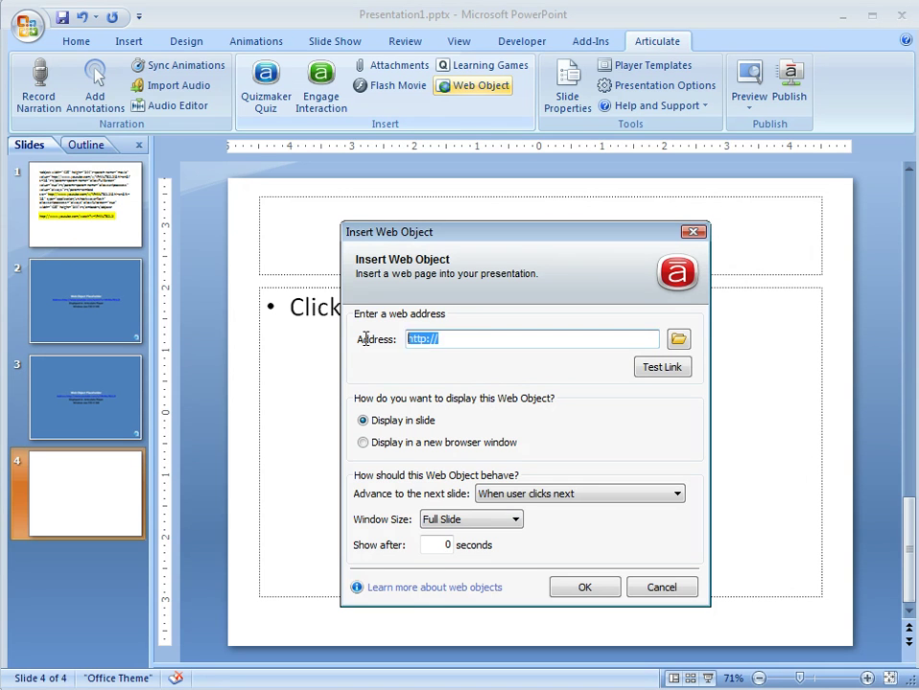
key("ctrl+v")
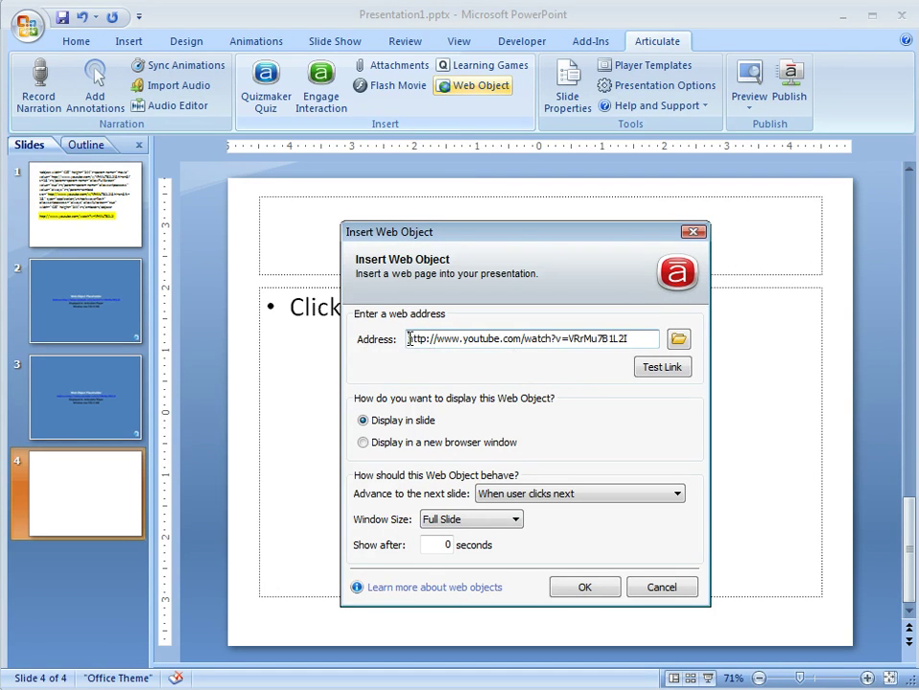
left_click_drag(408, 341, 648, 339)
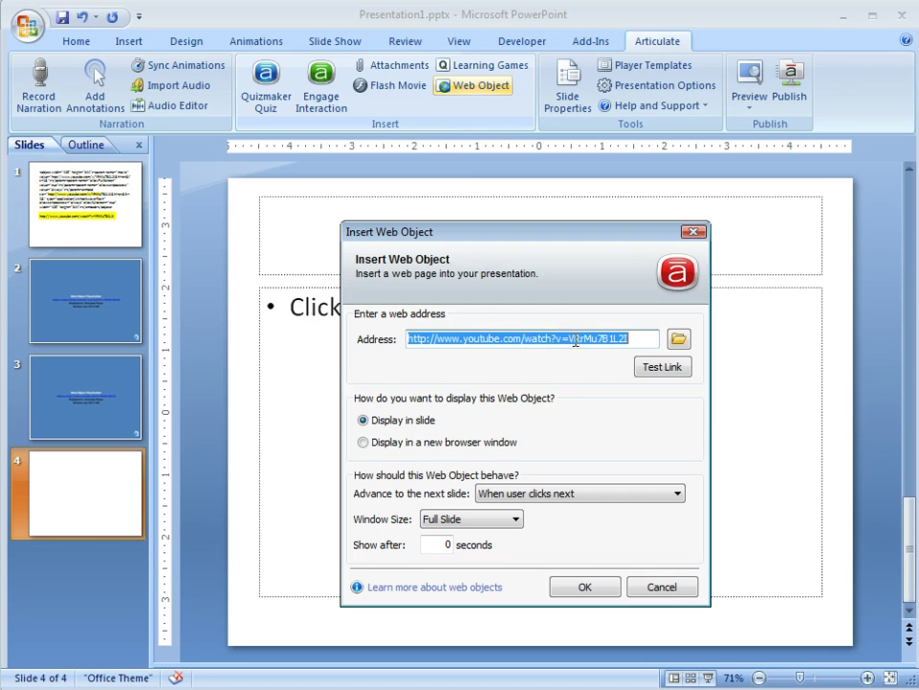
left_click(525, 338)
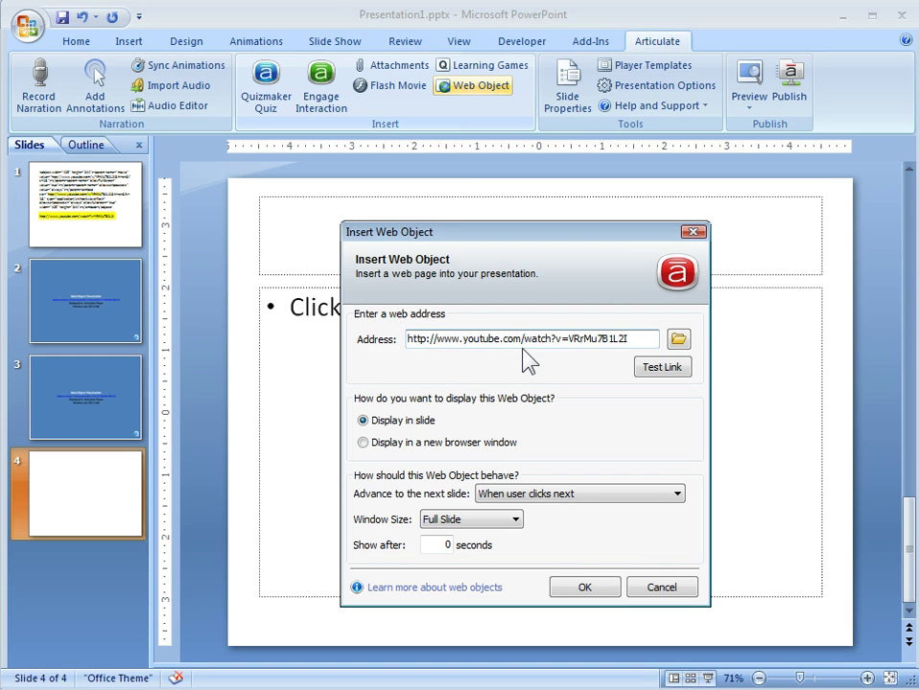
type("v")
key("Delete")
key("Delete")
key("Delete")
key("Delete")
key("Delete")
key("Delete")
key("Delete")
key("Delete")
left_click(589, 588)
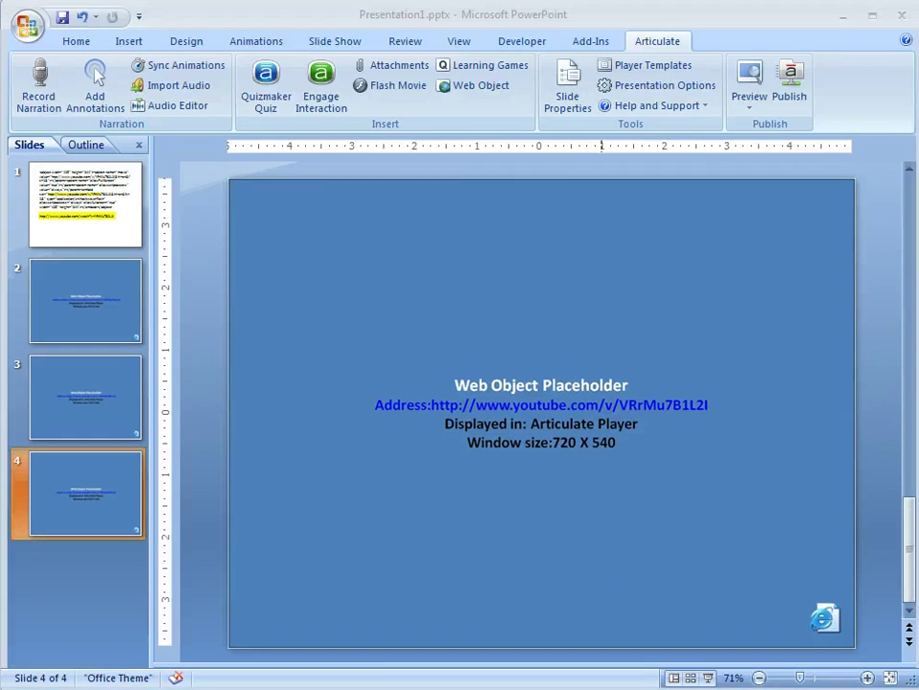
key("alt+Tab")
left_click(527, 86)
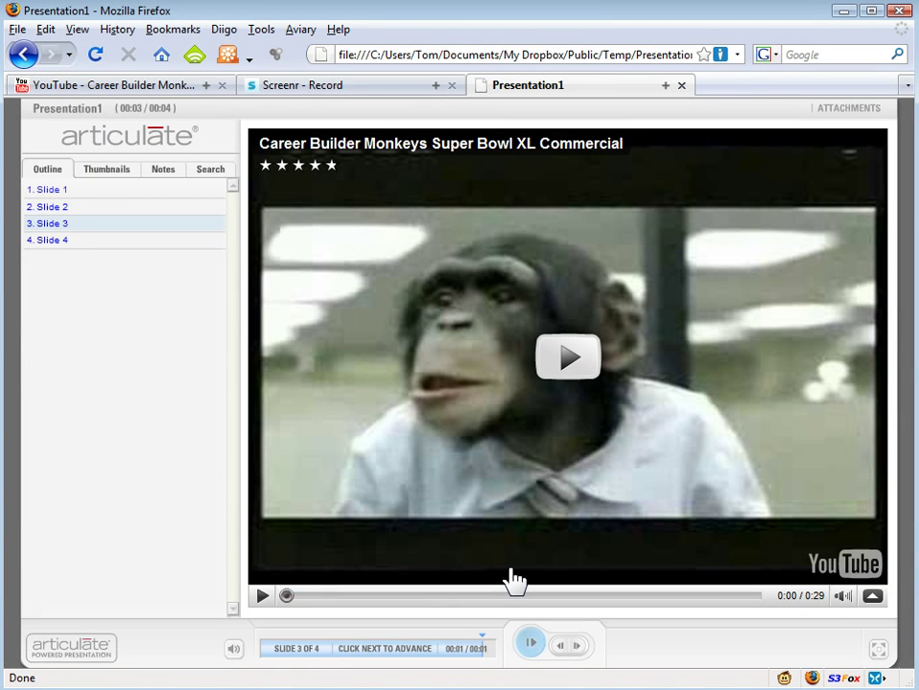
left_click(128, 209)
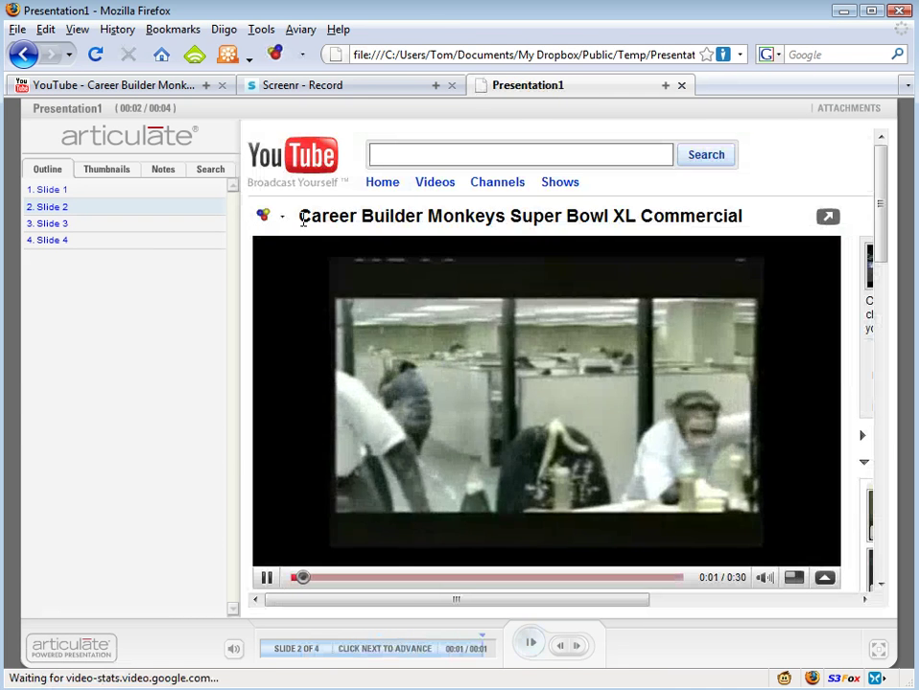
left_click_drag(380, 602, 566, 600)
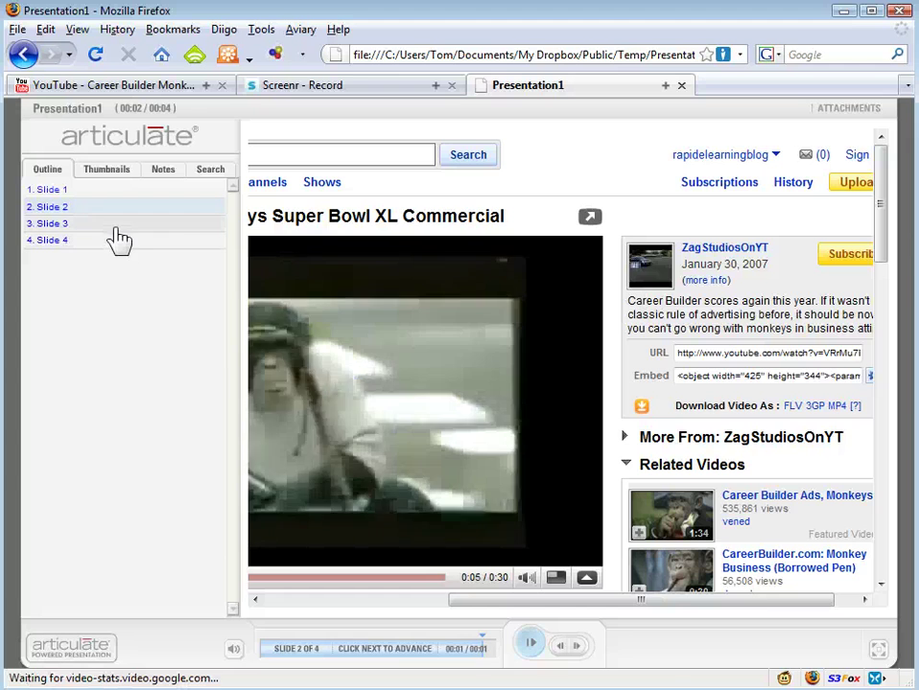
left_click(120, 224)
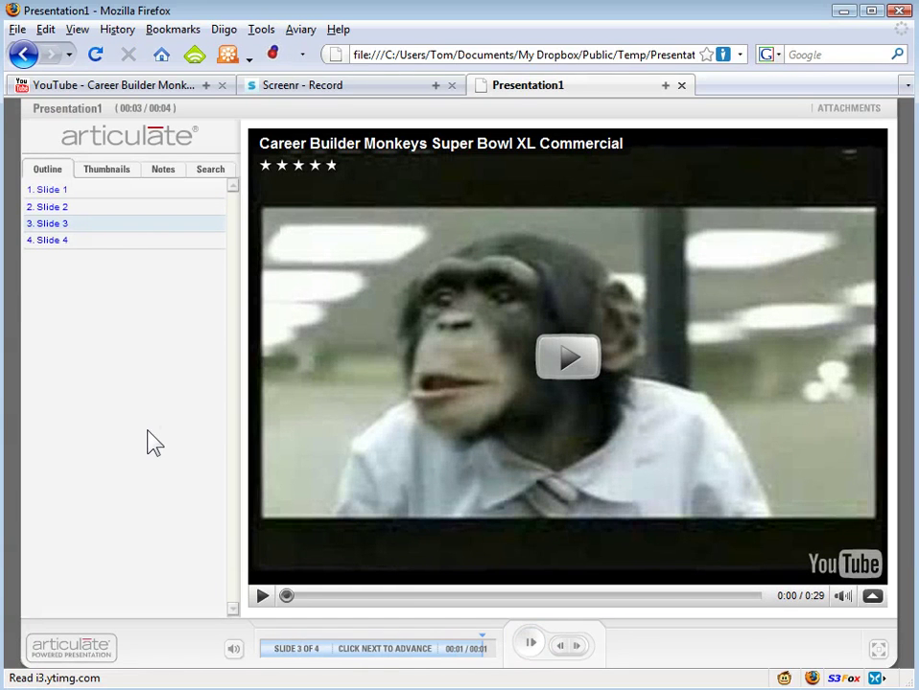